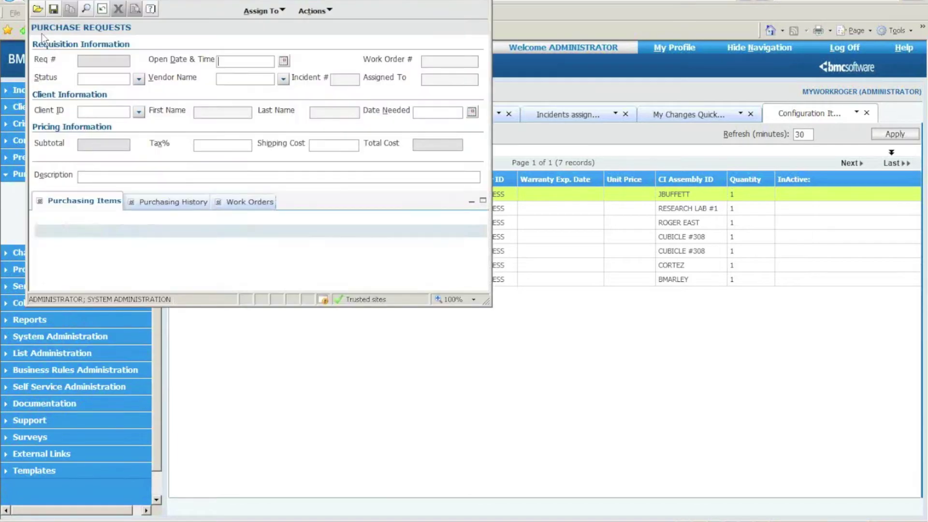
Load purchase request 4 for the Dell E1705 notebook and open a Purchasing Items entry for it.
click(37, 14)
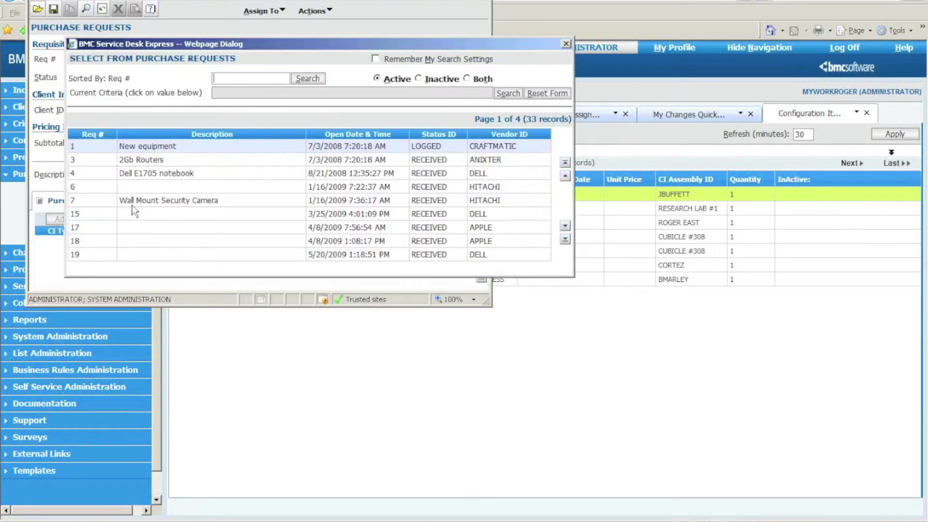
double_click(133, 174)
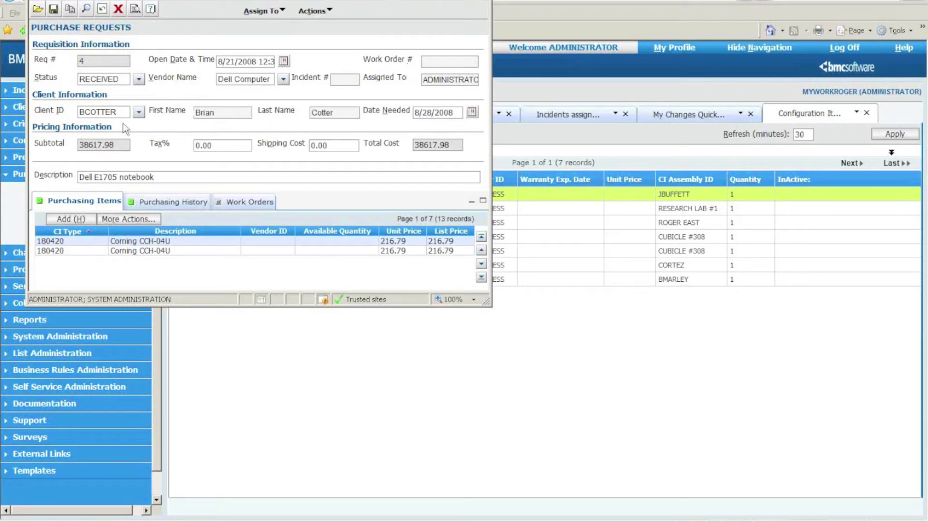
click(223, 112)
click(77, 220)
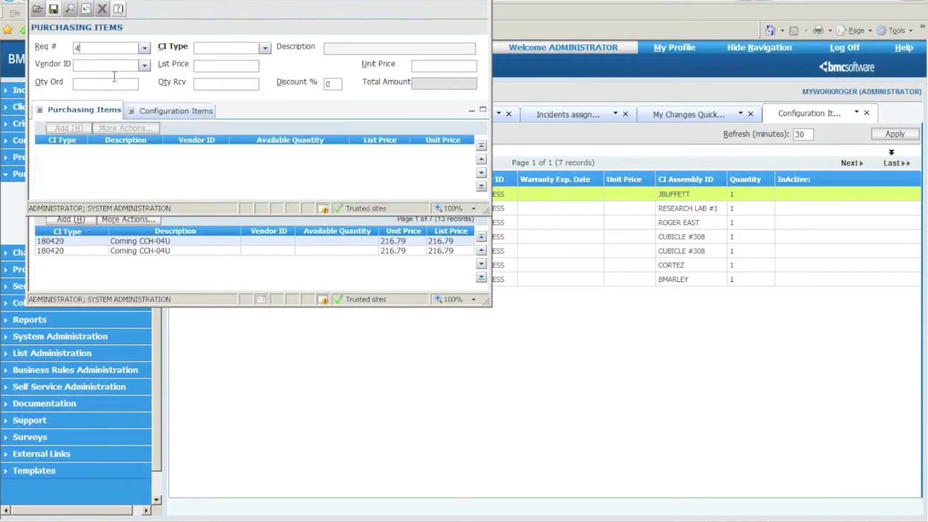
click(140, 115)
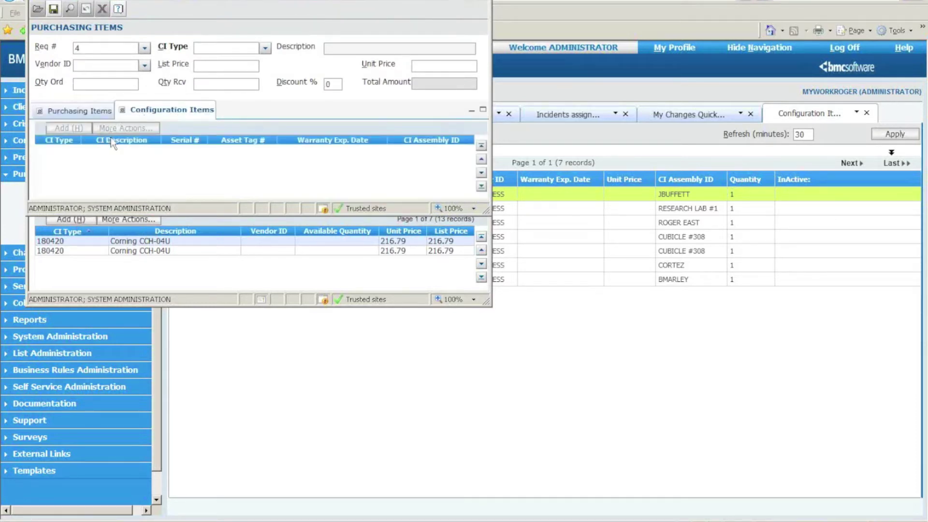
click(489, 1)
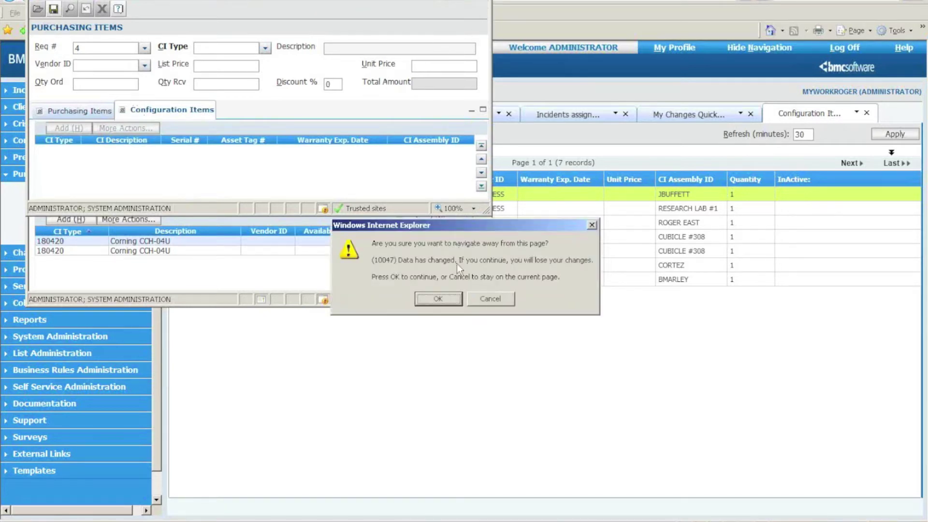
click(438, 298)
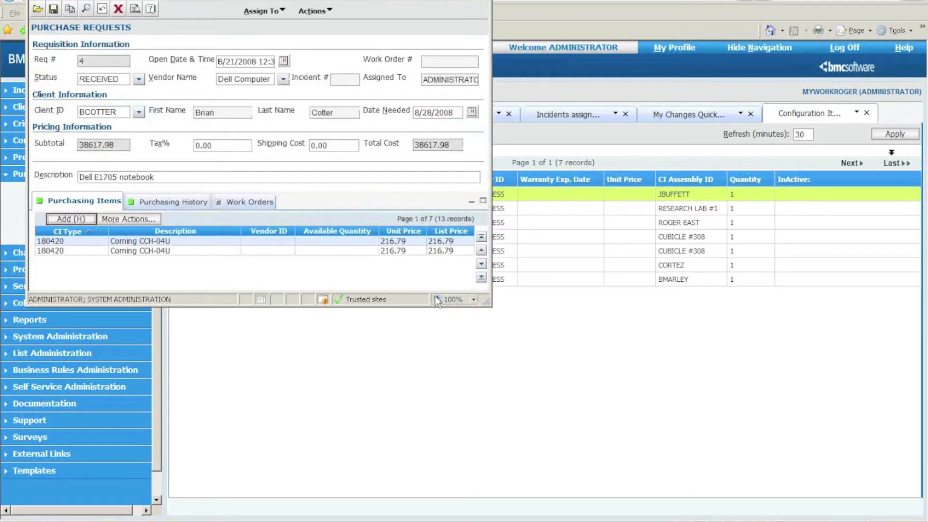
click(172, 202)
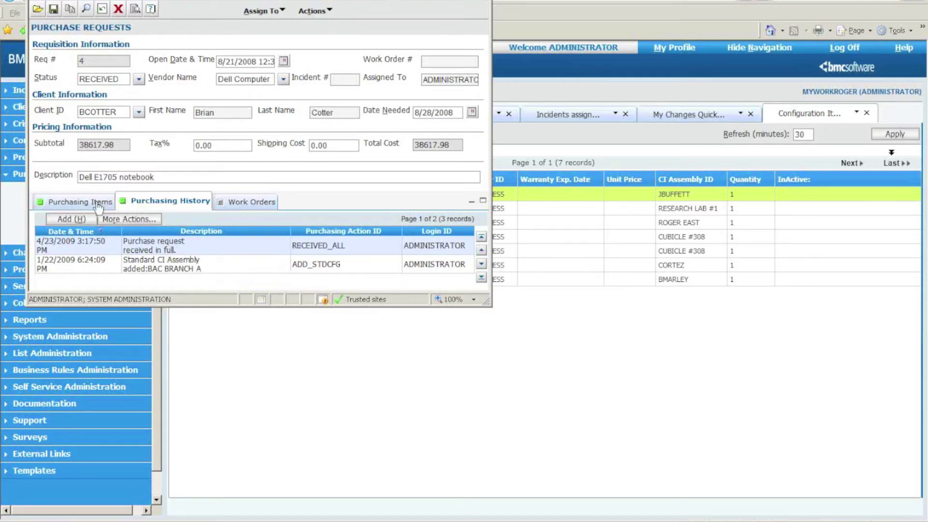
click(98, 205)
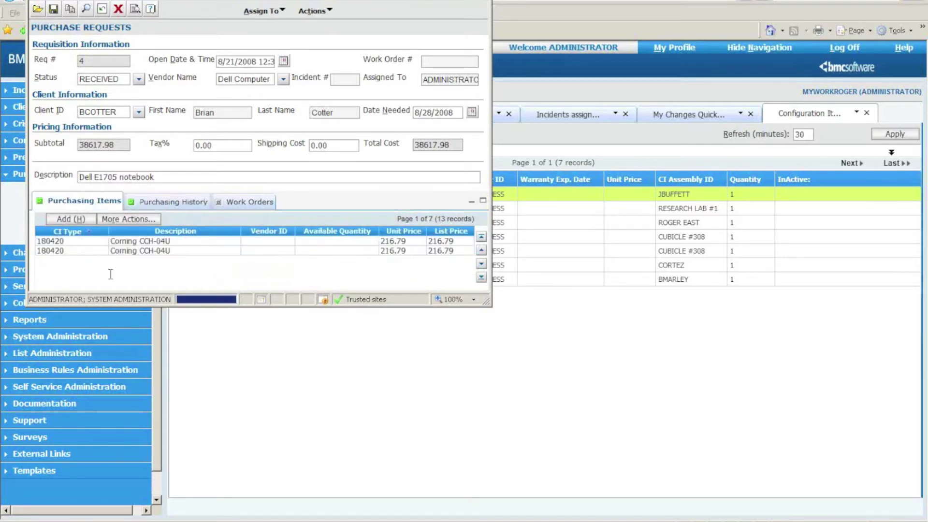
click(138, 79)
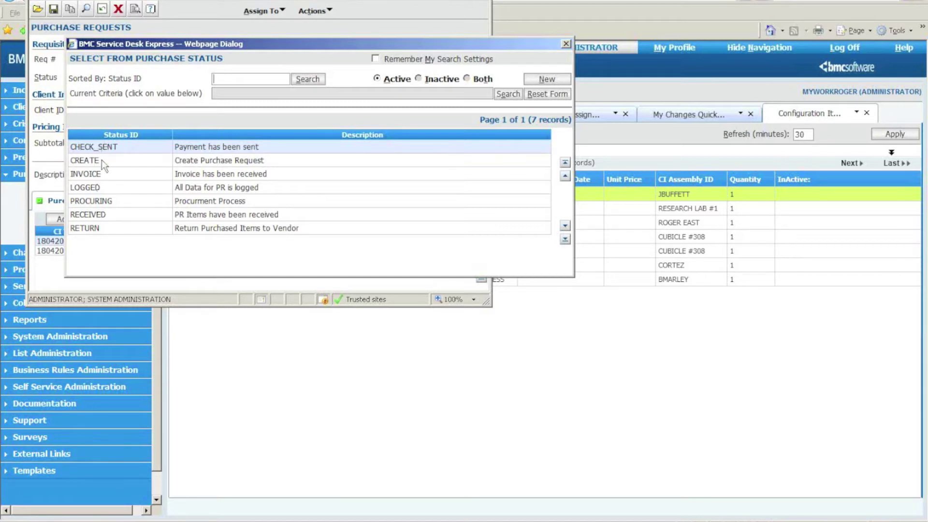
click(106, 220)
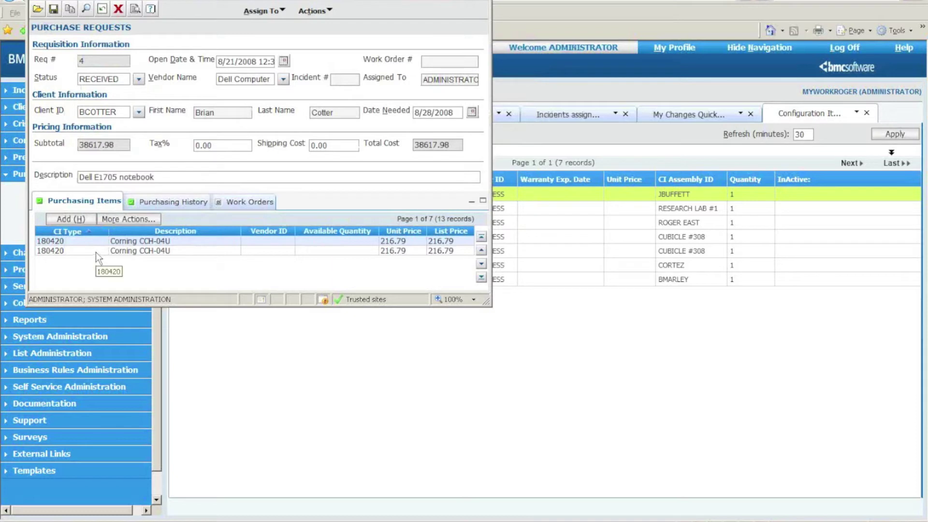
double_click(95, 251)
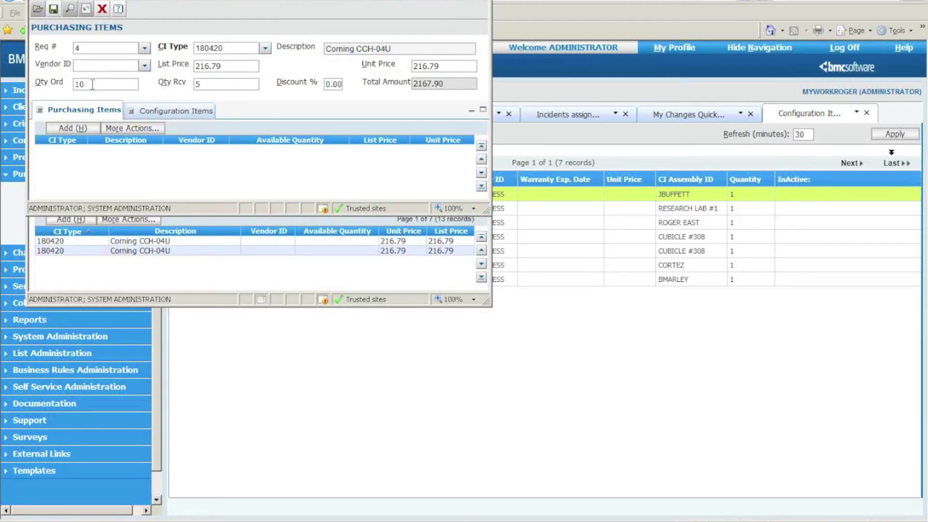
Check the quantity received, then close the item and request 4 without saving.
click(213, 87)
click(485, 3)
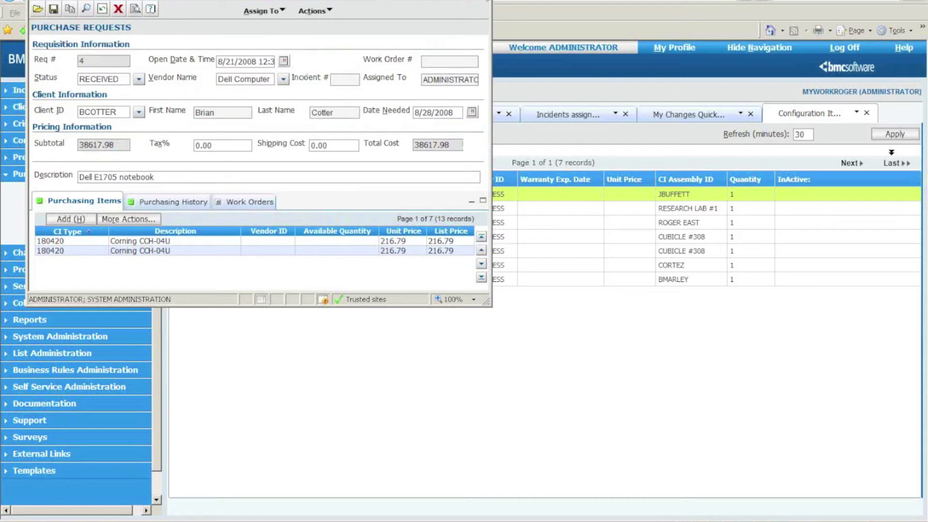
click(485, 2)
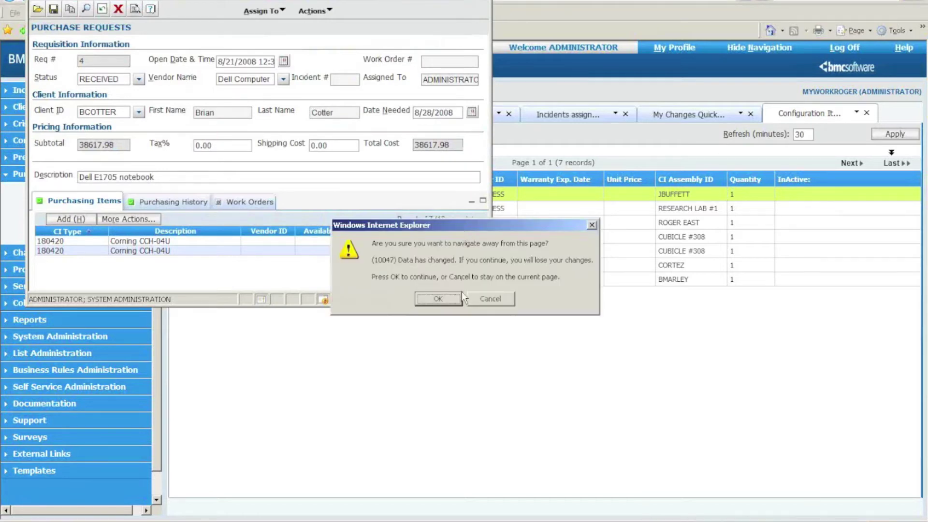
click(448, 298)
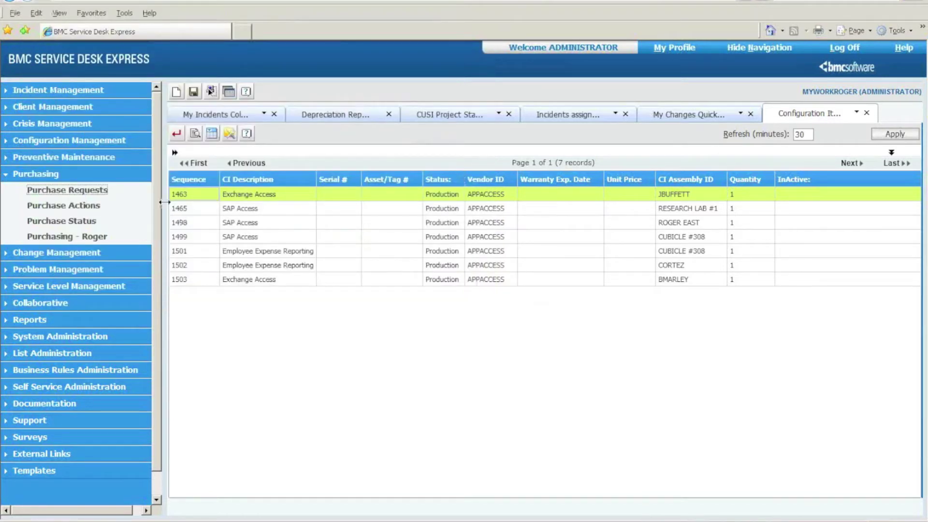
Collapse Purchasing and expand Preventive Maintenance to start a blank preventive maintenance action.
click(52, 175)
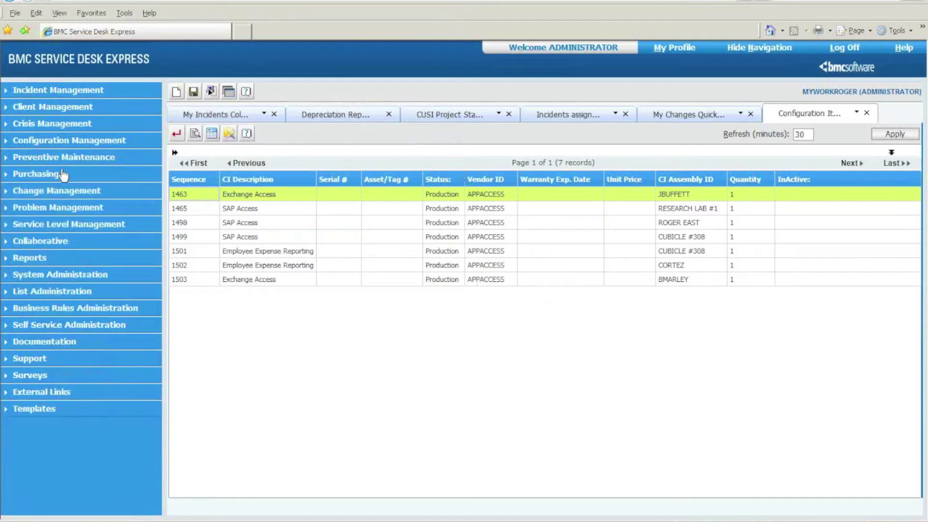
click(75, 160)
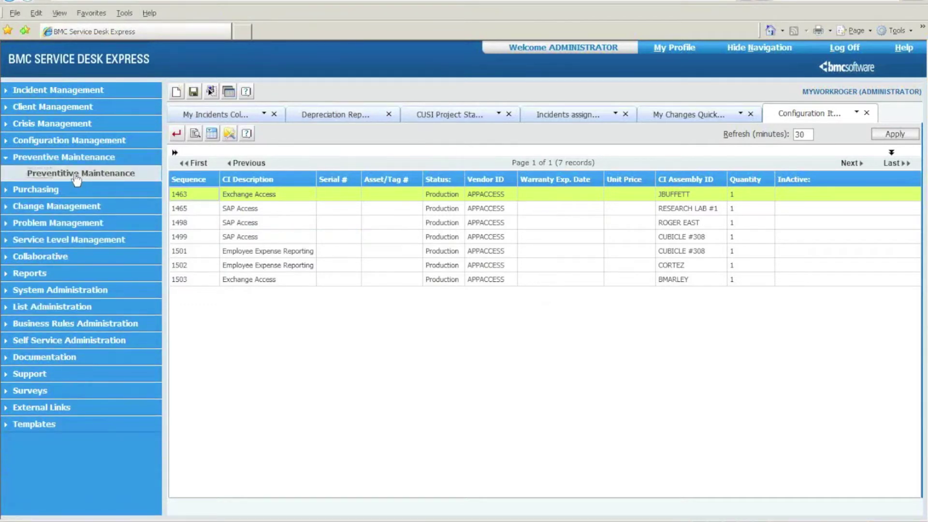
click(77, 178)
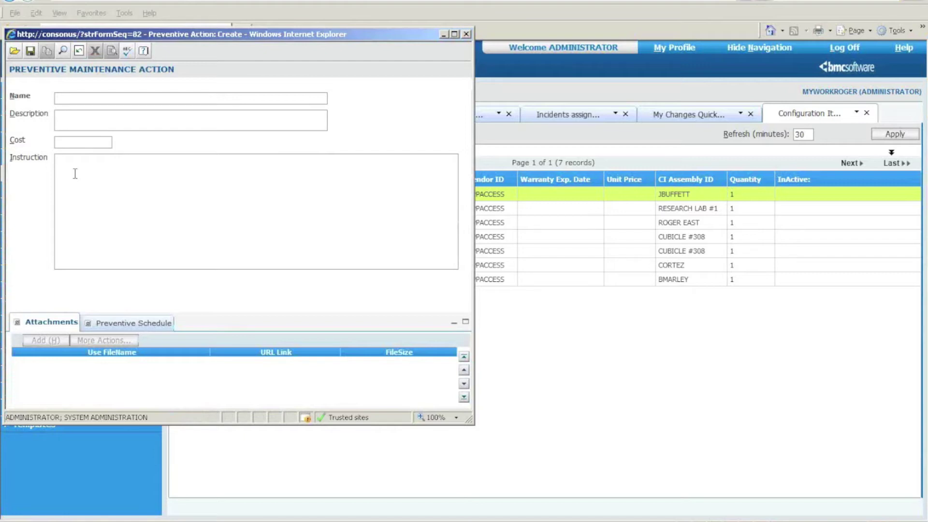
Load LAPTOP GHOST, open its three-month DELLLATD600 schedule, then switch to the My Incidents list.
click(15, 50)
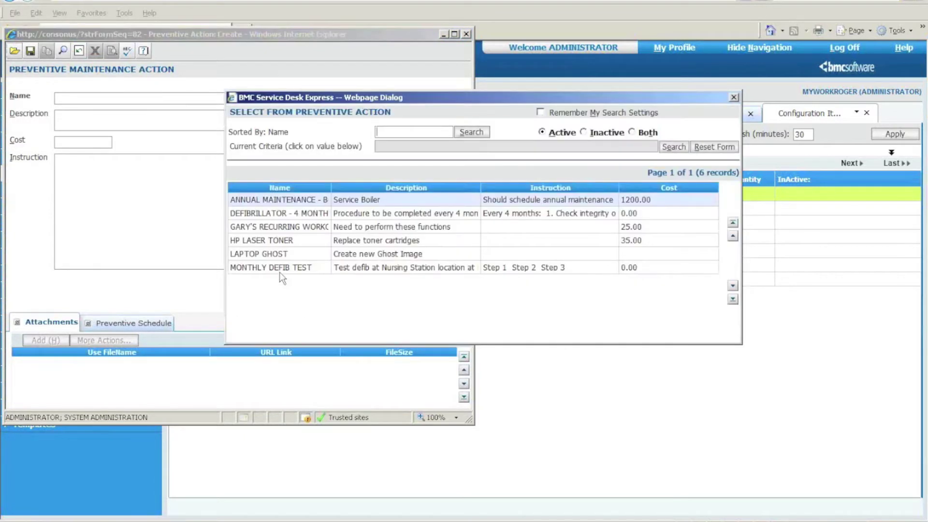
click(265, 254)
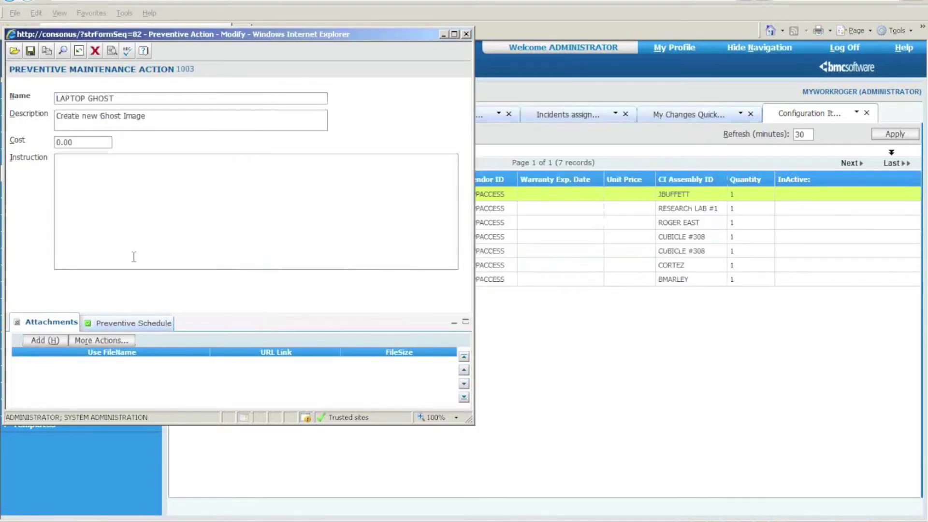
click(128, 332)
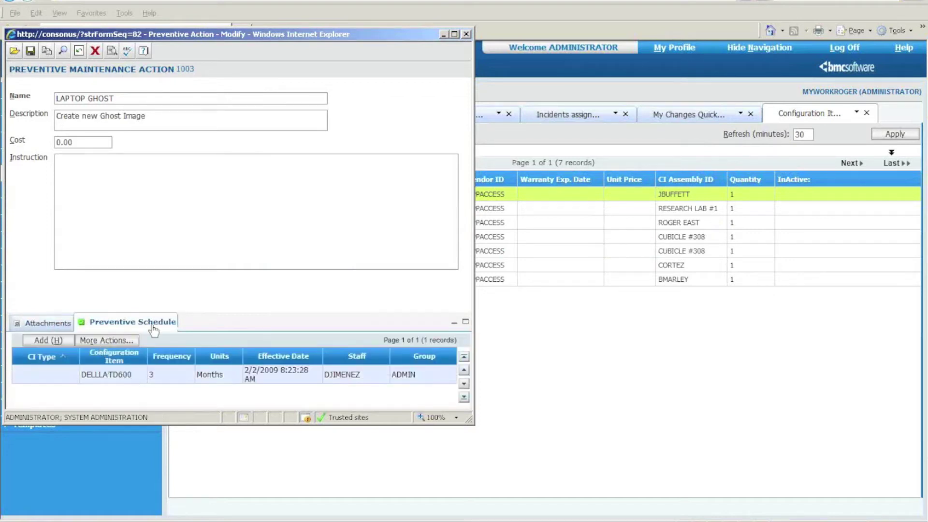
double_click(167, 377)
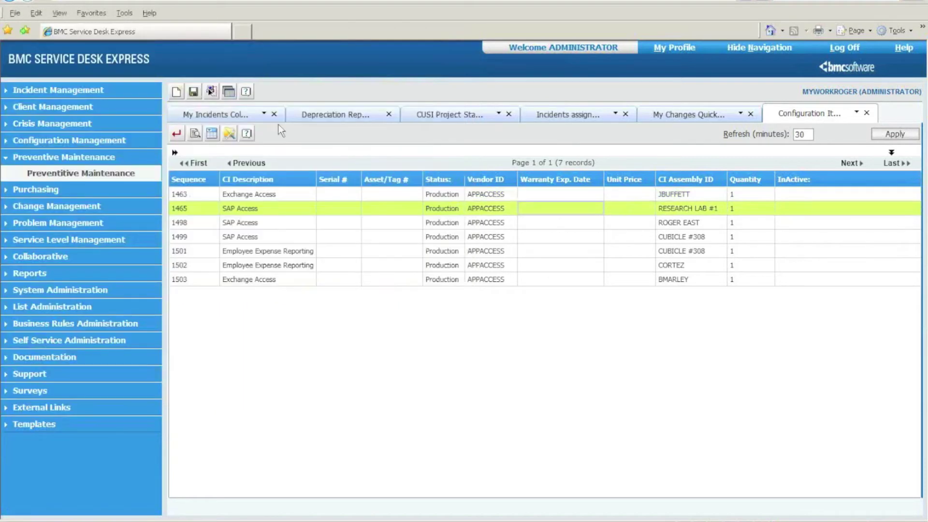
click(251, 115)
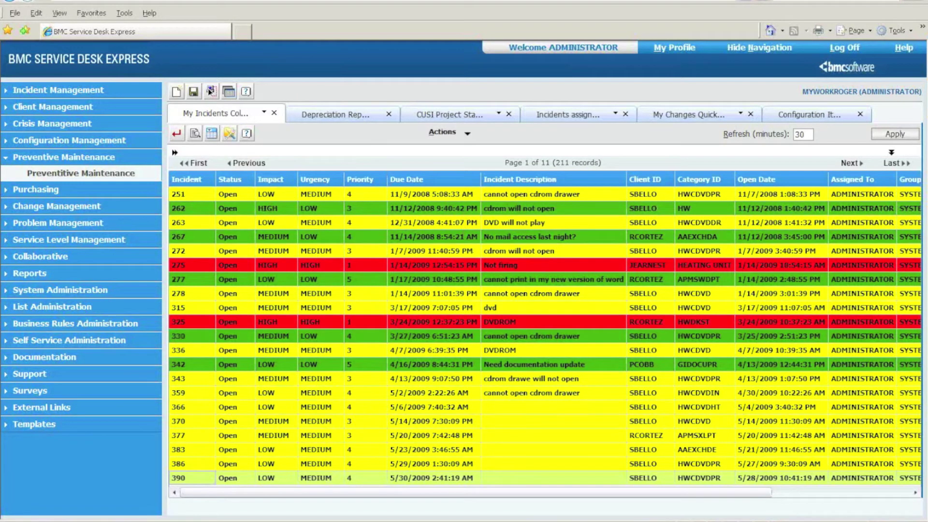
Bring the LAPTOP GHOST preventive action 1003 window back in front.
click(210, 90)
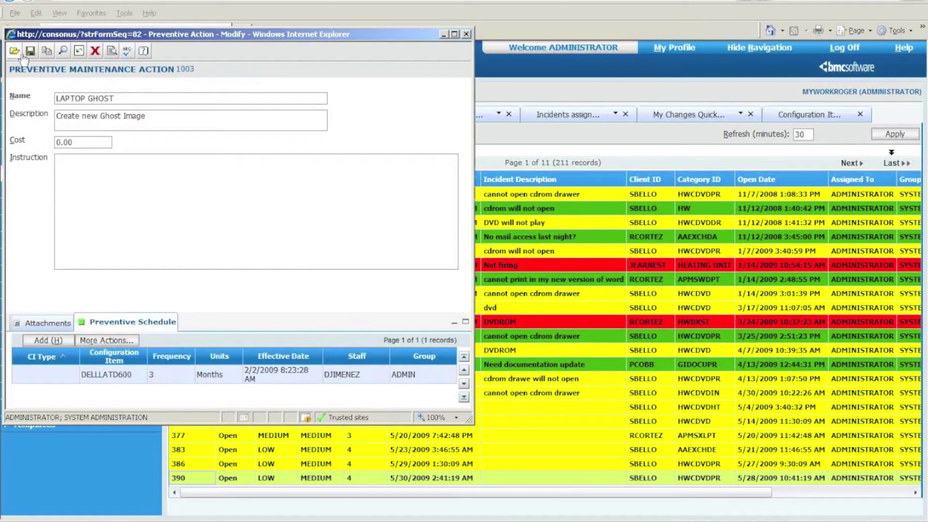
Load HP LASER TONER action 1001, view its 3-month HPLASER schedule, then close the schedule.
click(14, 51)
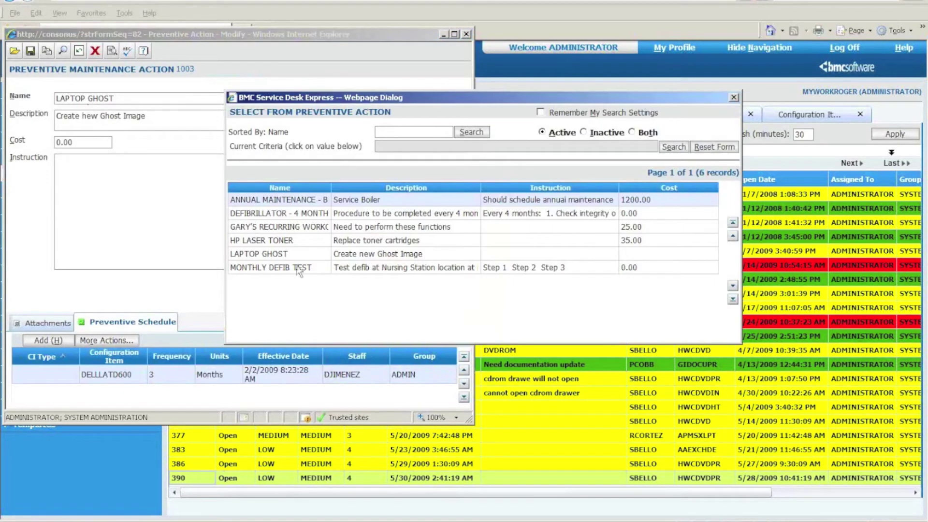
click(269, 241)
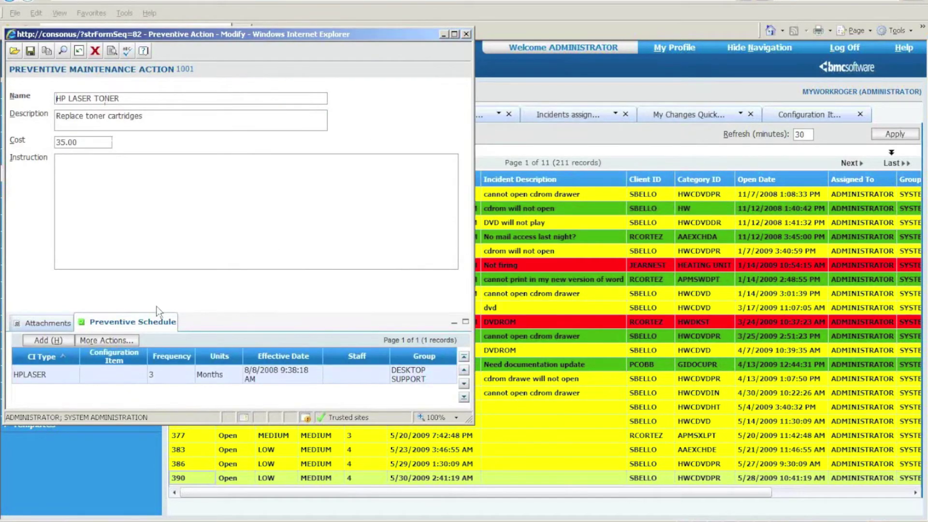
double_click(121, 375)
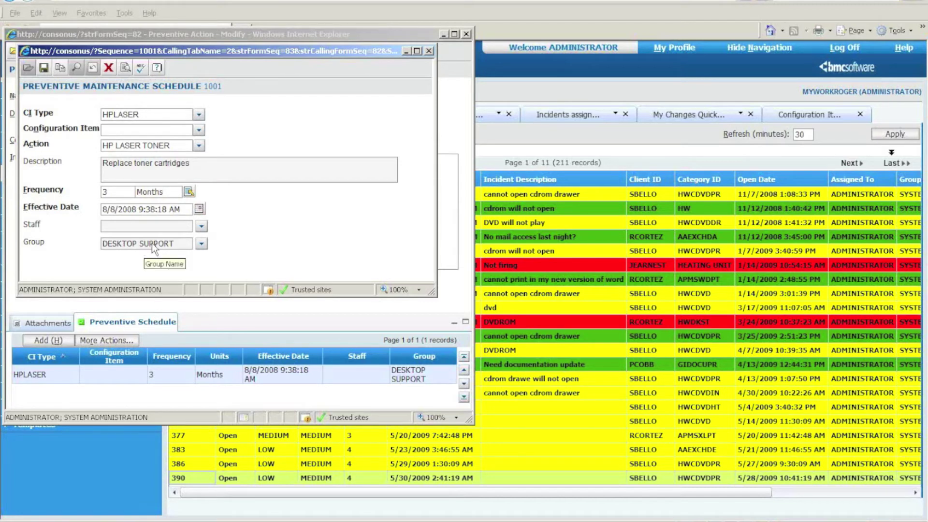
click(429, 51)
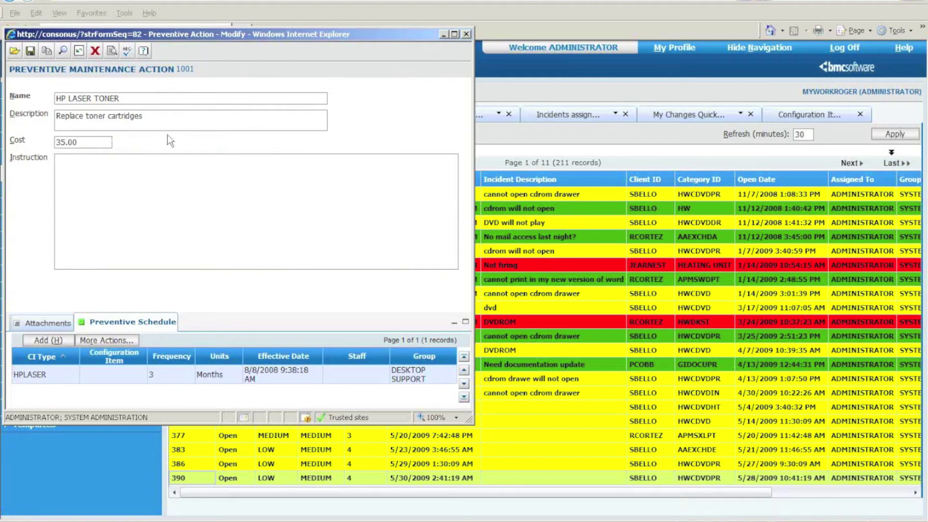
Load DEFIBRILLATOR - 4 MONTHS action 1005, review its instructions and LIFEPAK-8P schedules, then close it.
click(14, 51)
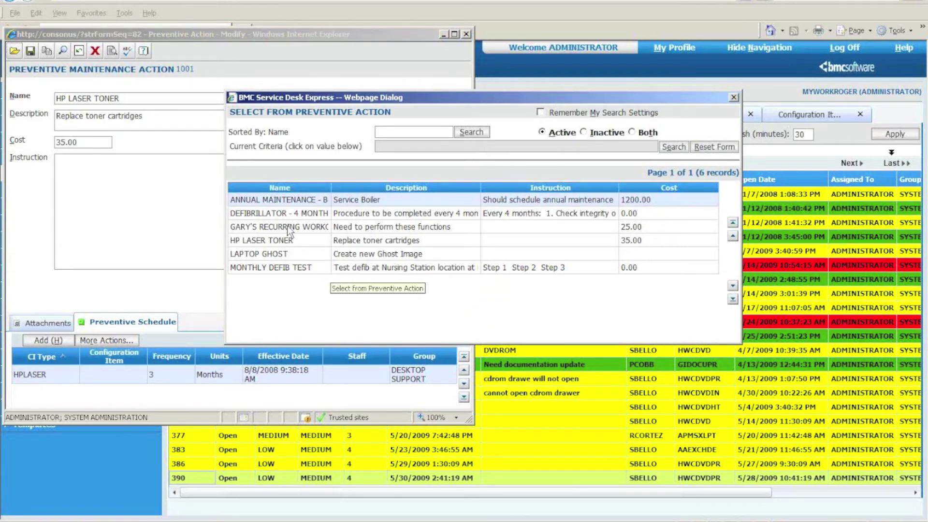
click(280, 213)
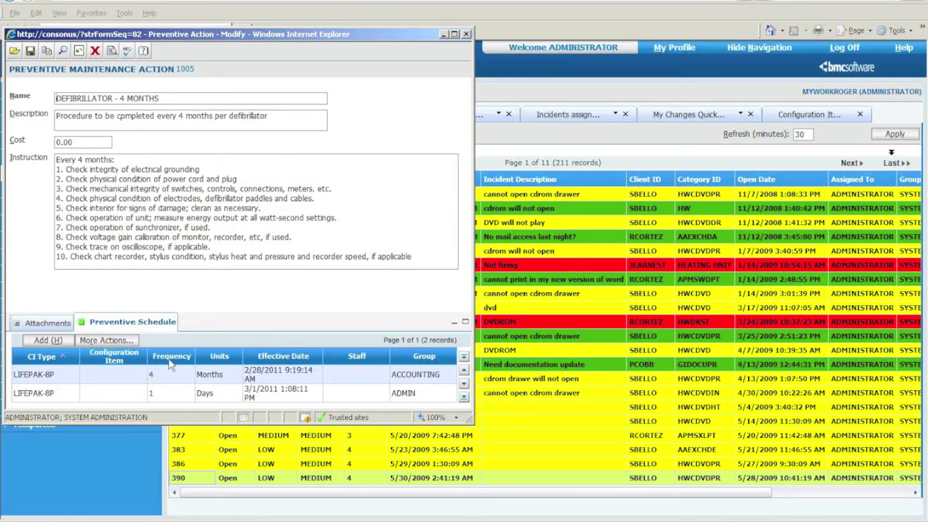
click(466, 34)
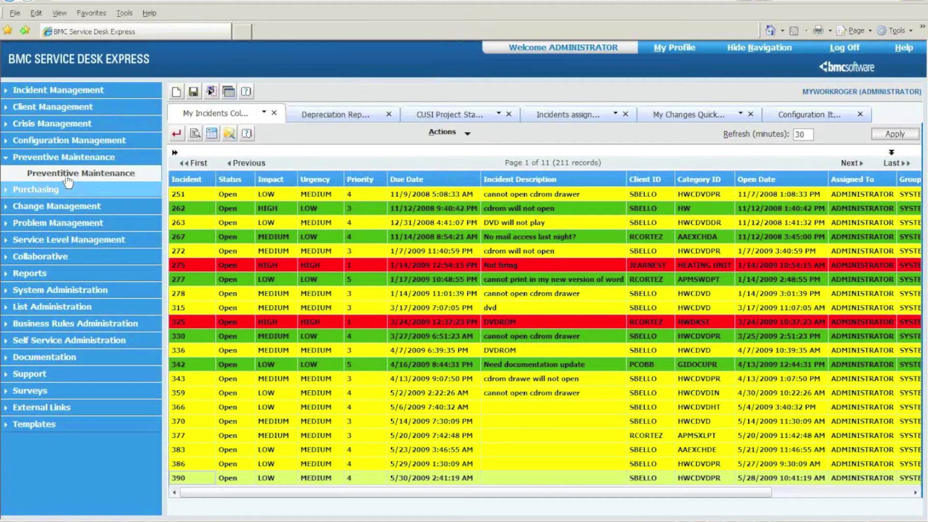
Load ANNUAL MAINTENANCE - BOILER action 1002, view its 12-month LENOXB schedule, then close the schedule.
click(68, 180)
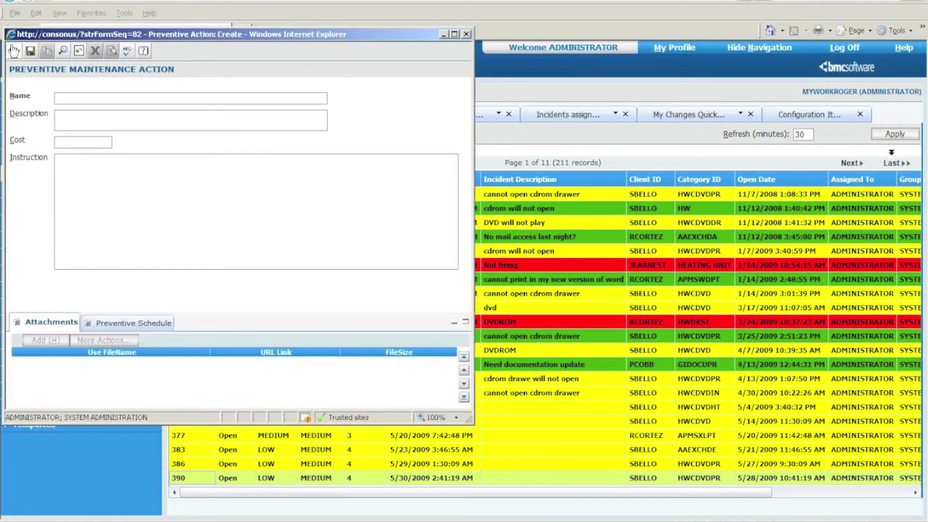
click(14, 51)
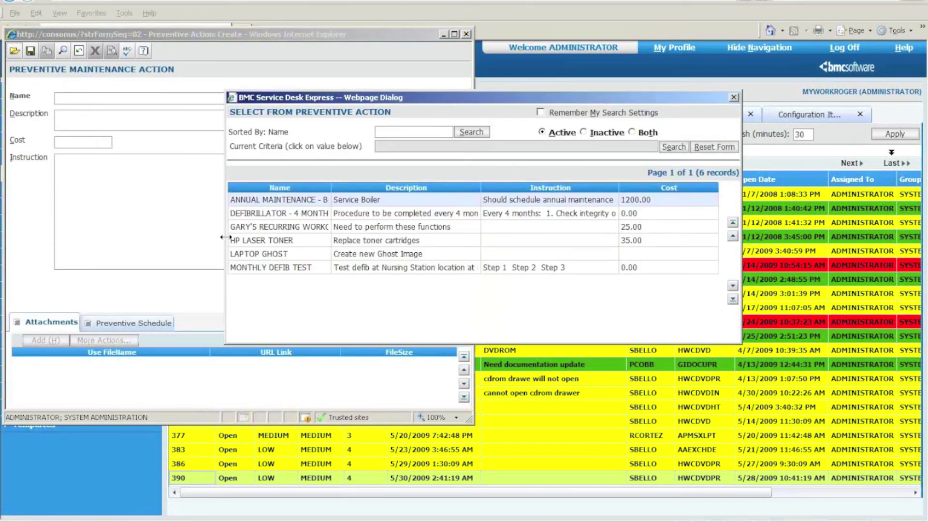
double_click(268, 202)
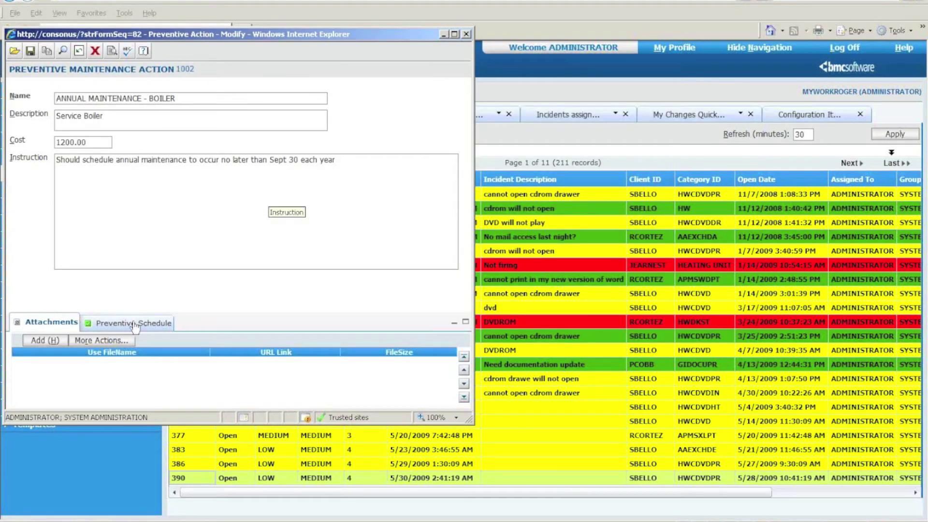
click(134, 324)
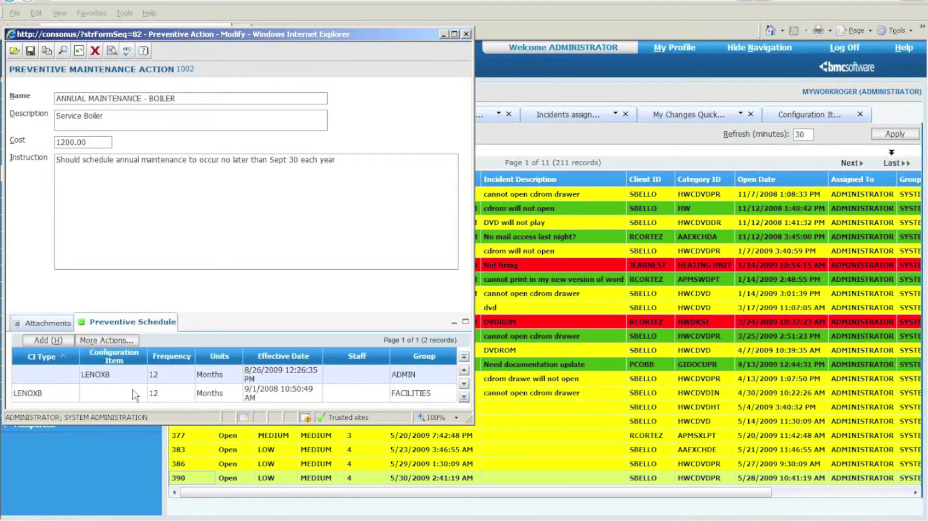
double_click(131, 379)
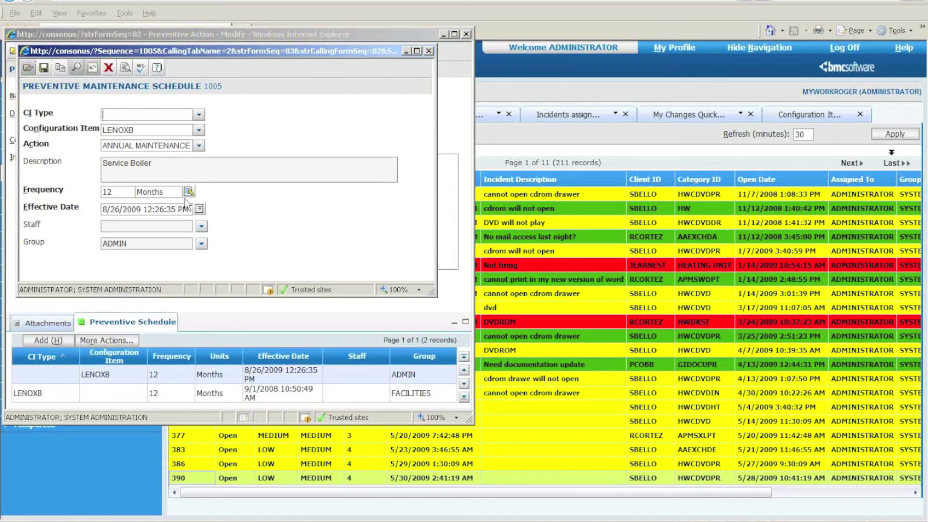
click(430, 51)
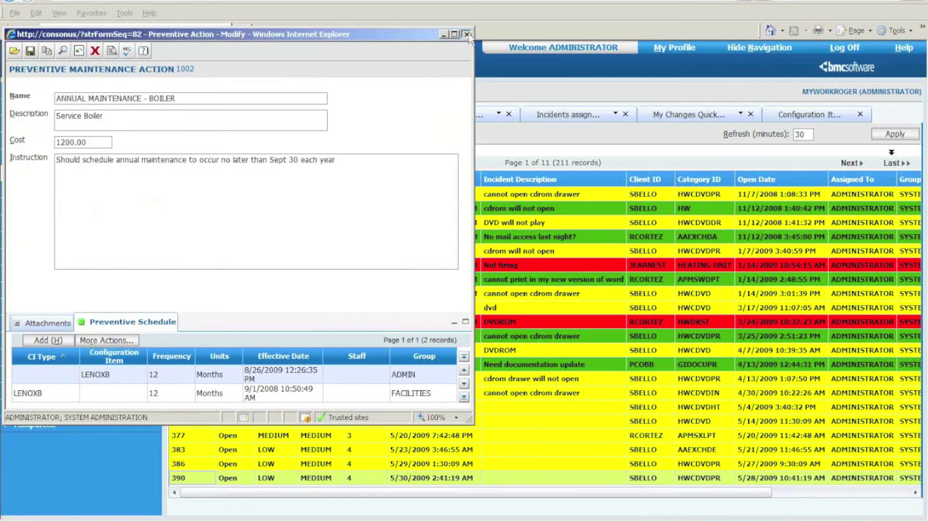
Close the boiler action and start a new change record from Change Management.
click(465, 35)
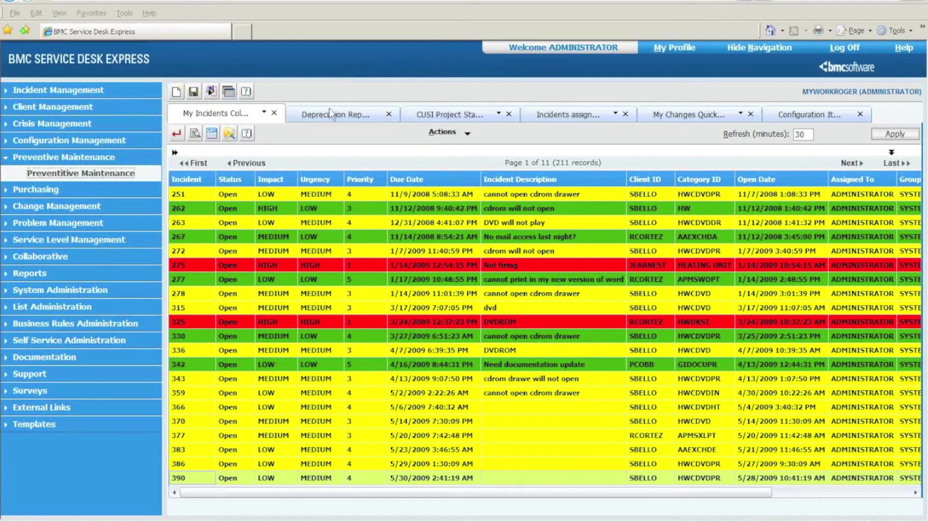
click(61, 158)
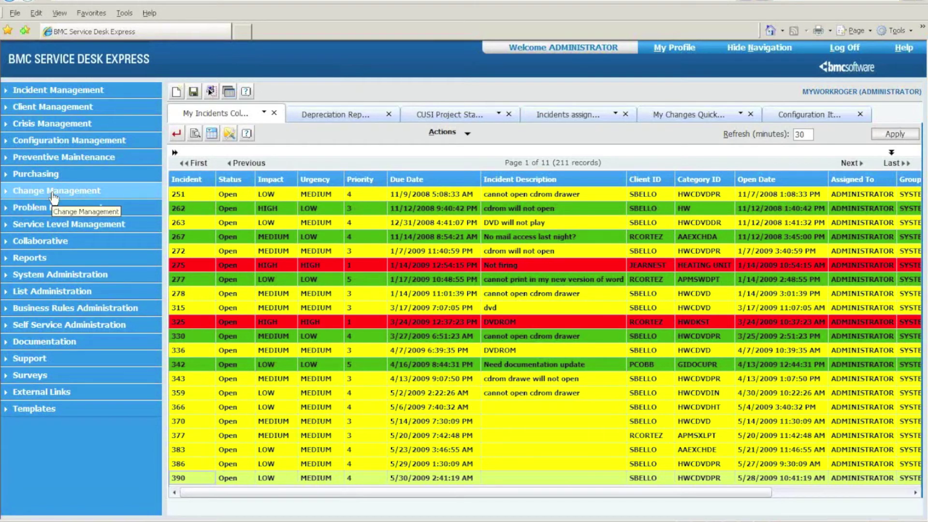
click(55, 193)
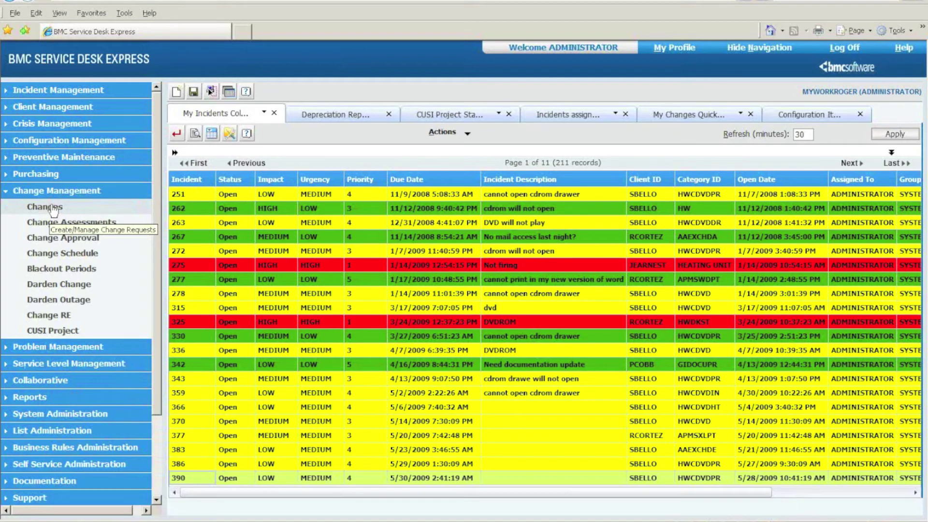
click(54, 210)
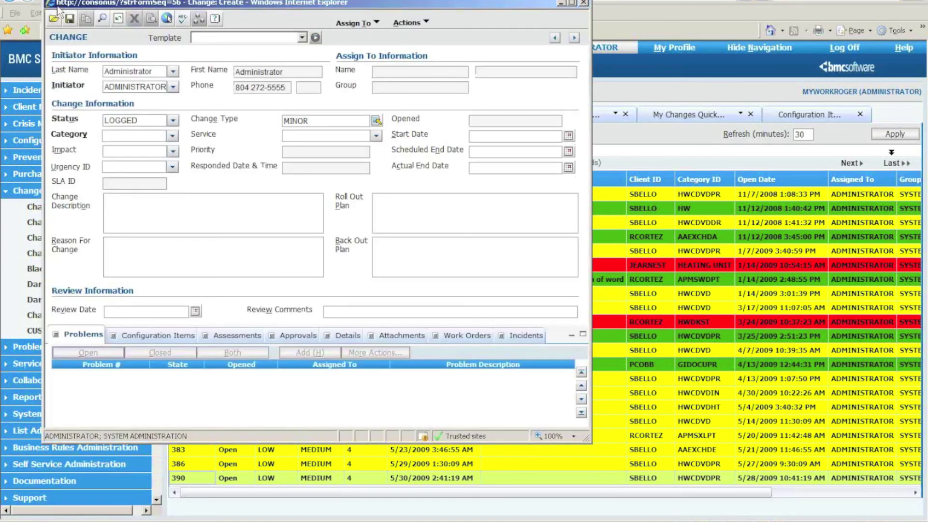
Find change 24 on page 2 of the change list and load it.
click(55, 21)
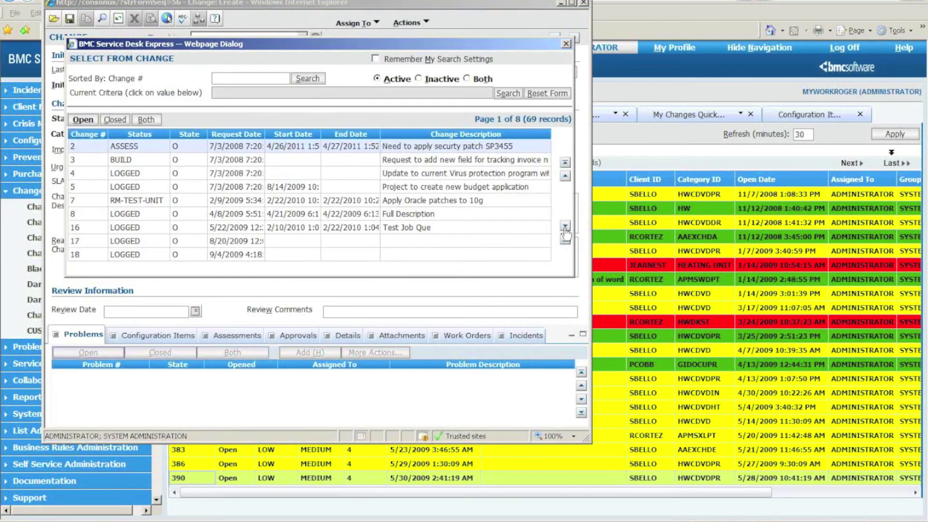
click(564, 227)
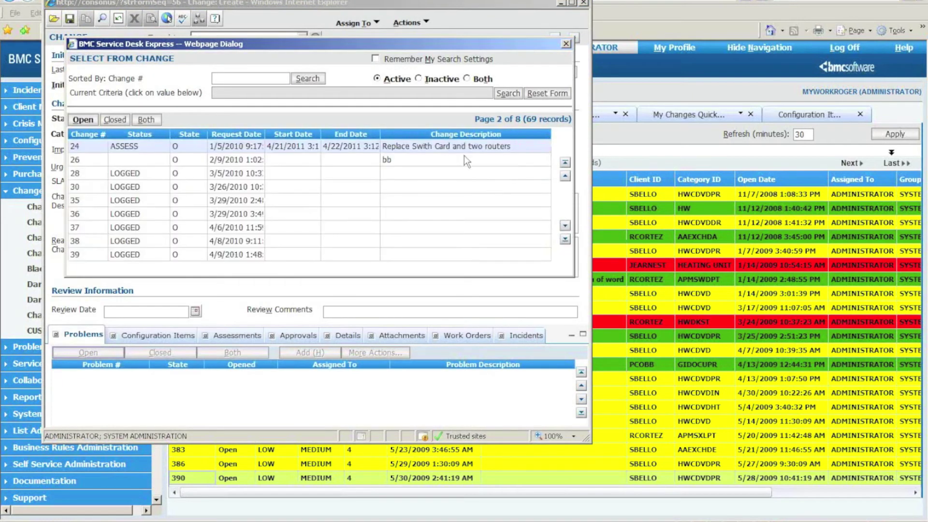
double_click(440, 145)
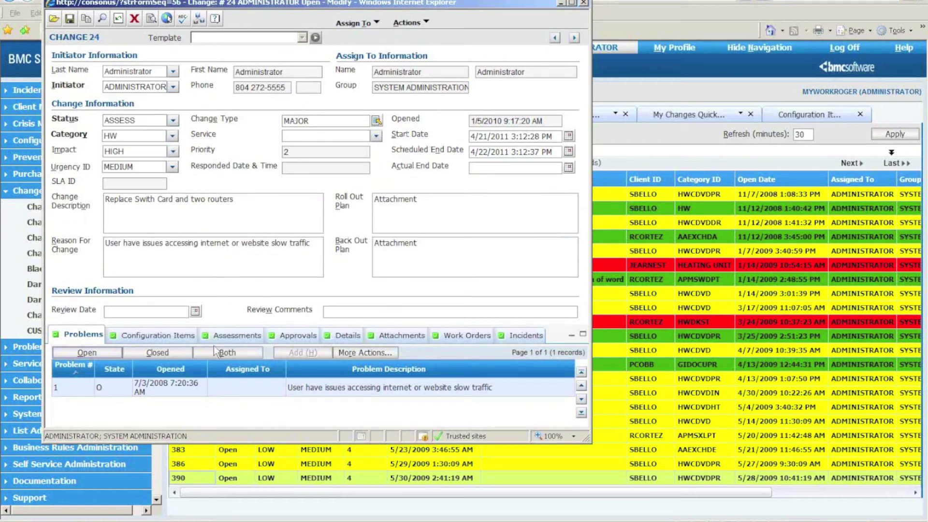
Review change 24's configuration items and two HW work orders, then close the change.
click(159, 335)
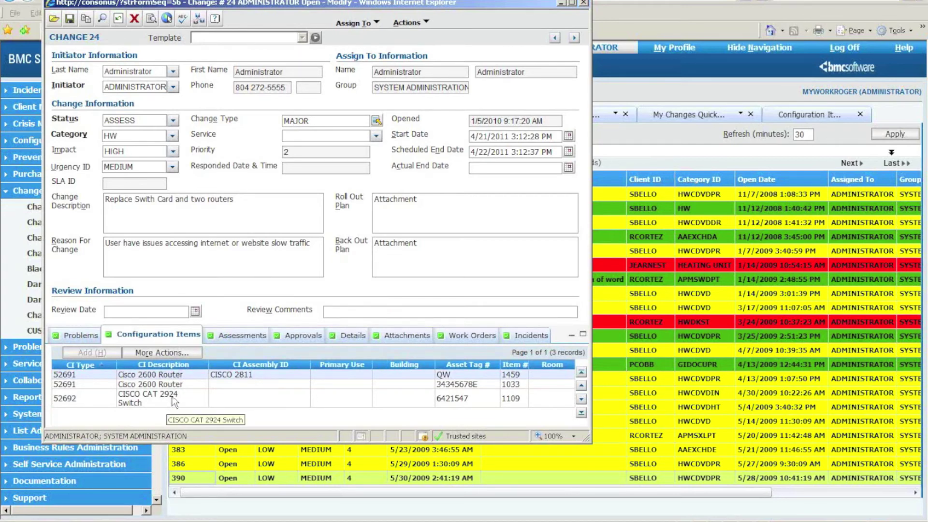
click(470, 336)
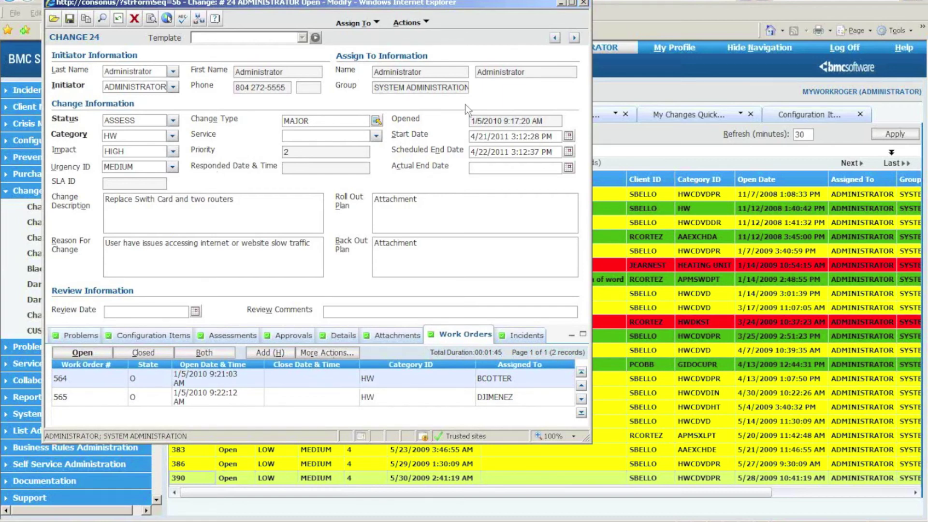
click(583, 2)
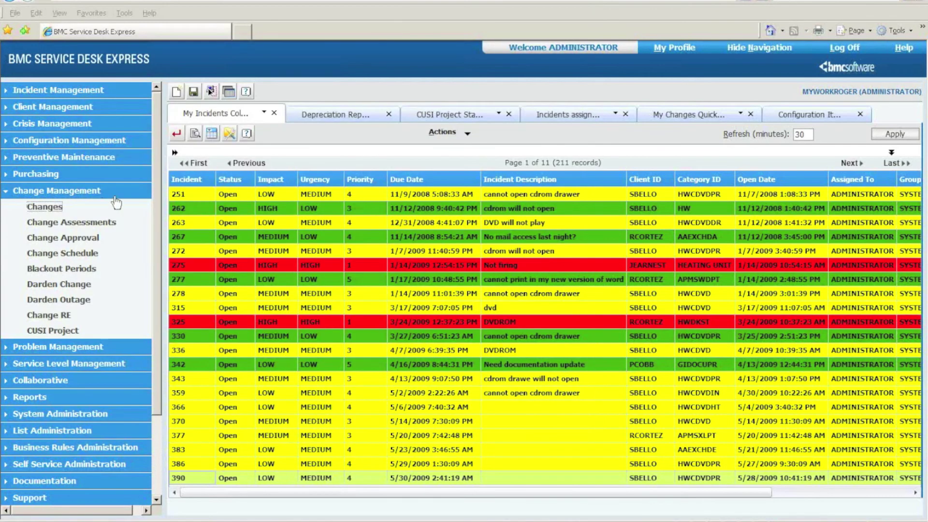
Collapse the Change, Configuration and Incident Management navigation groups, leaving the My Incidents list showing.
click(95, 192)
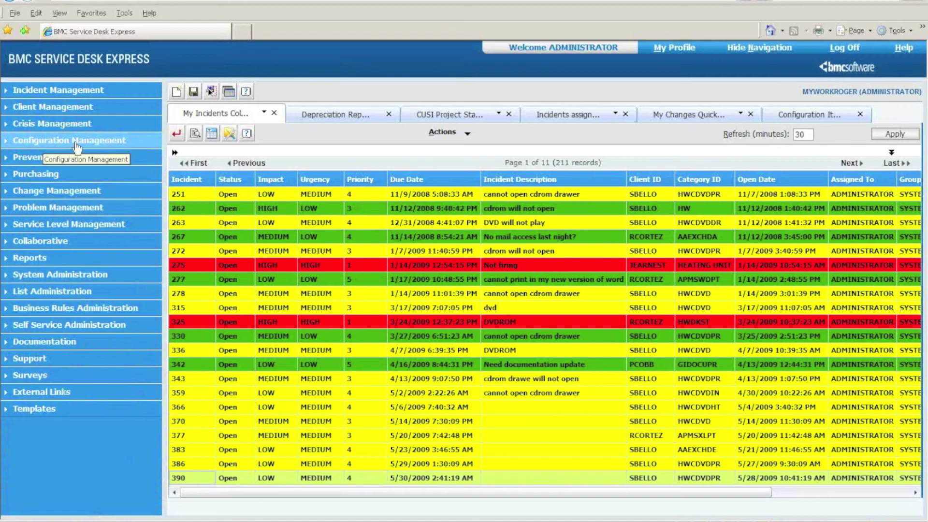
click(45, 142)
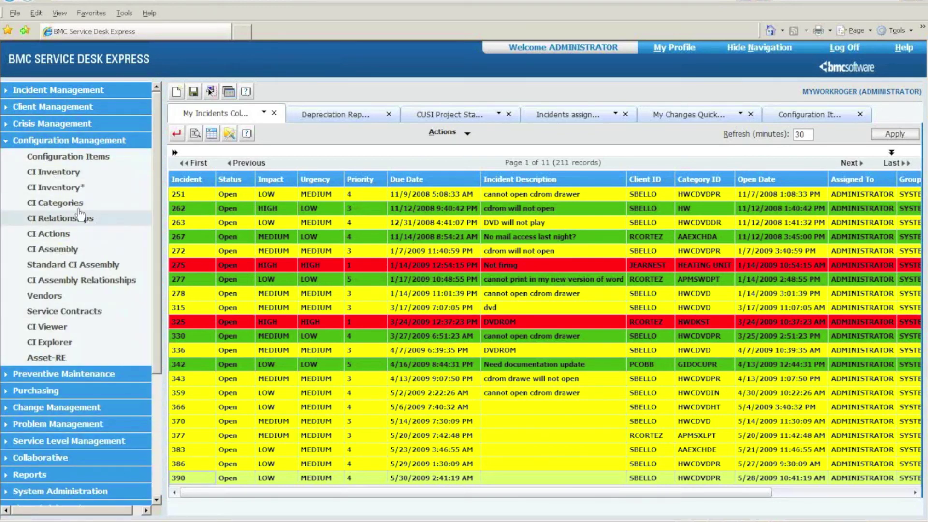
click(59, 92)
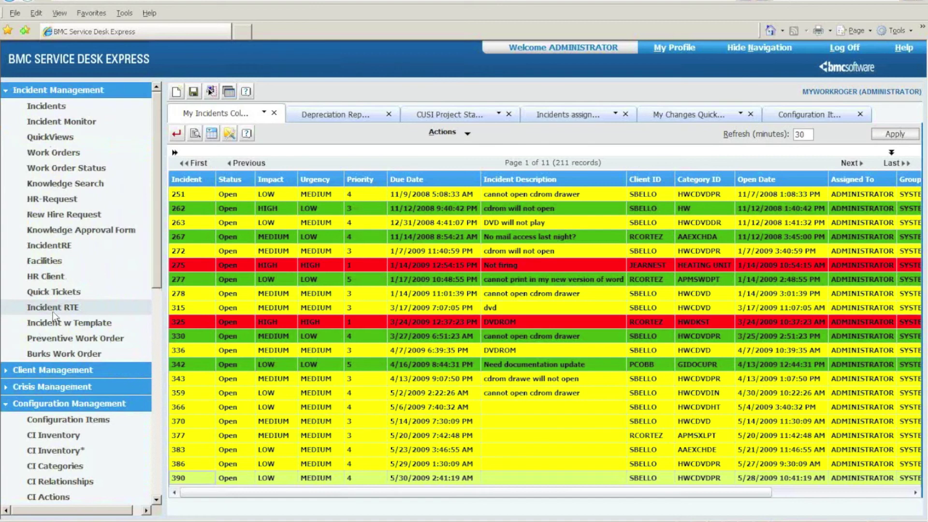
click(104, 90)
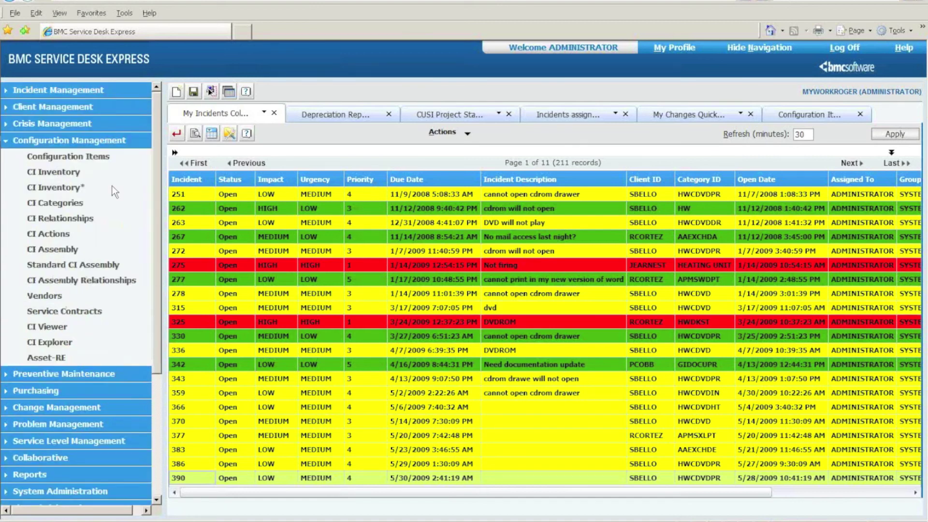
click(100, 141)
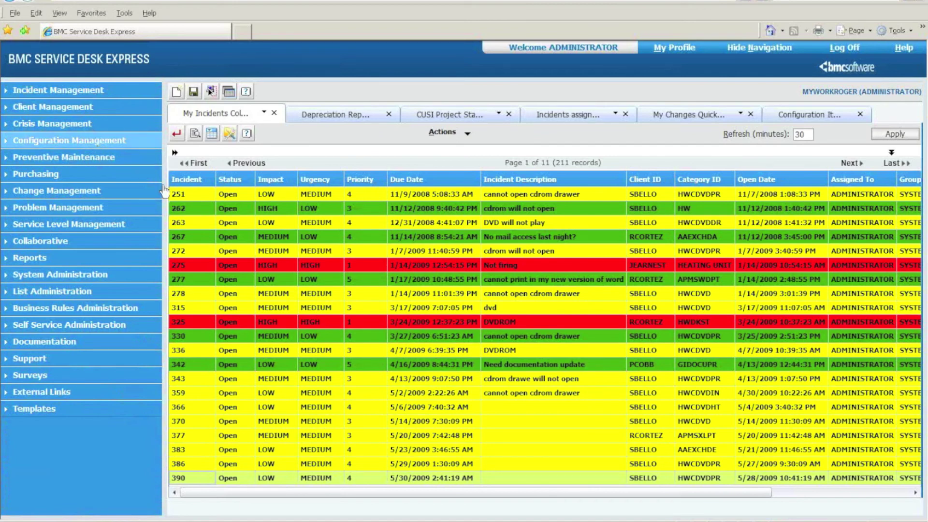